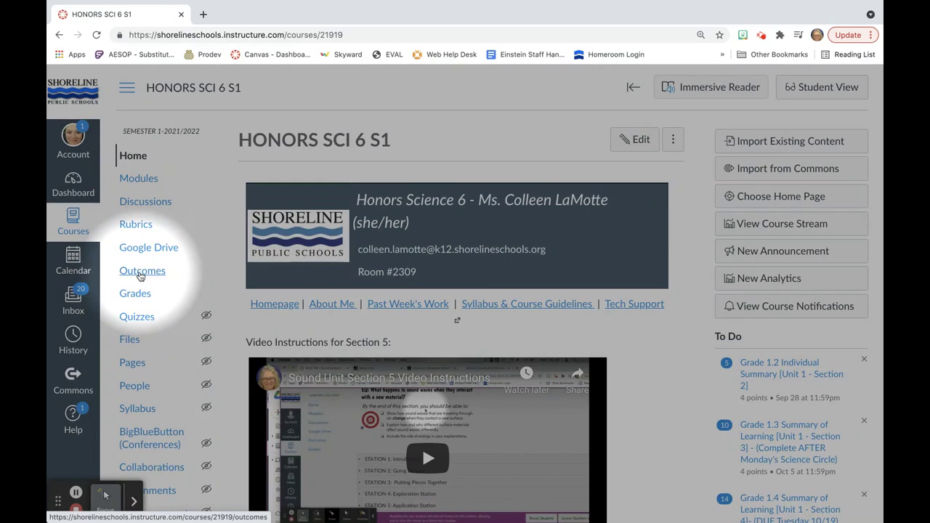
- Go to the HONORS SCI 6 S1 course's Outcomes page and hide its help side panel
left_click(140, 276)
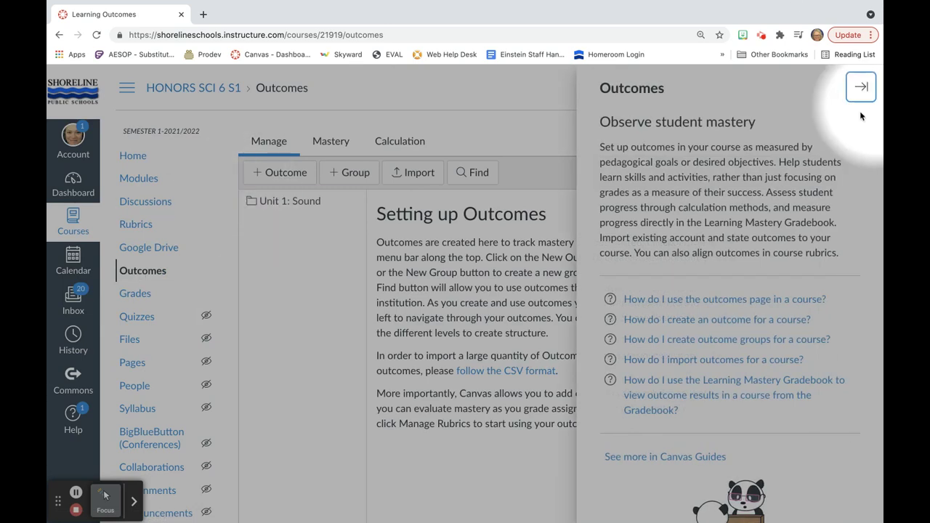
left_click(861, 87)
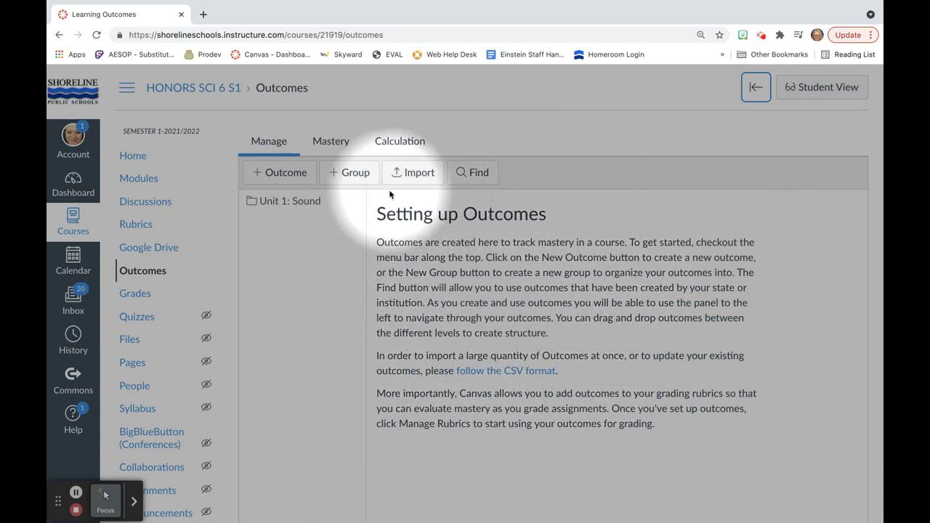
- Inside Unit 1: Sound, view the criteria for MS.PS4.1 (A), MS.PS4.1 (B) and PS1.A
left_click(305, 208)
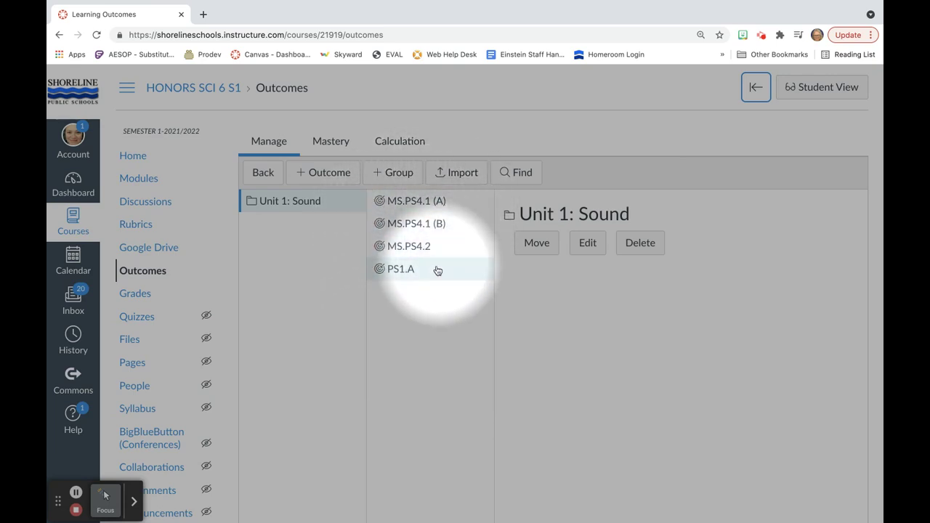
left_click(411, 204)
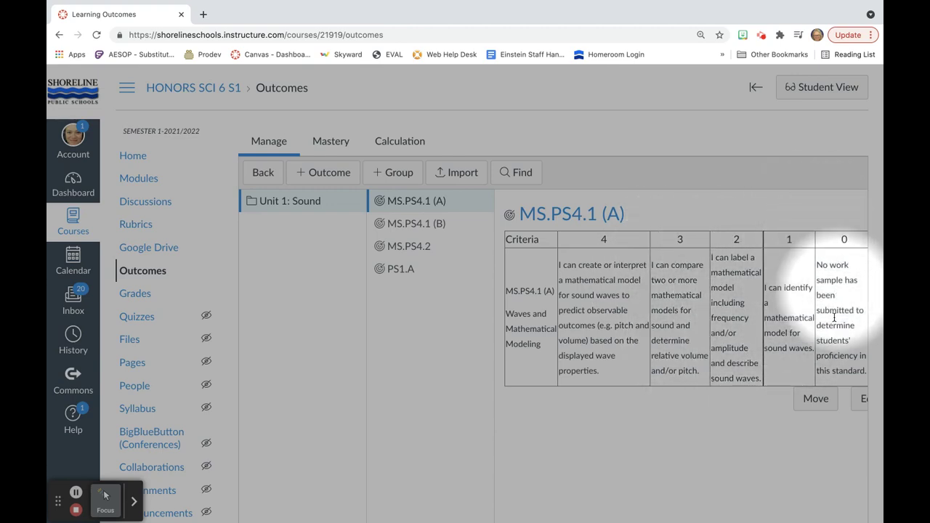
left_click(418, 227)
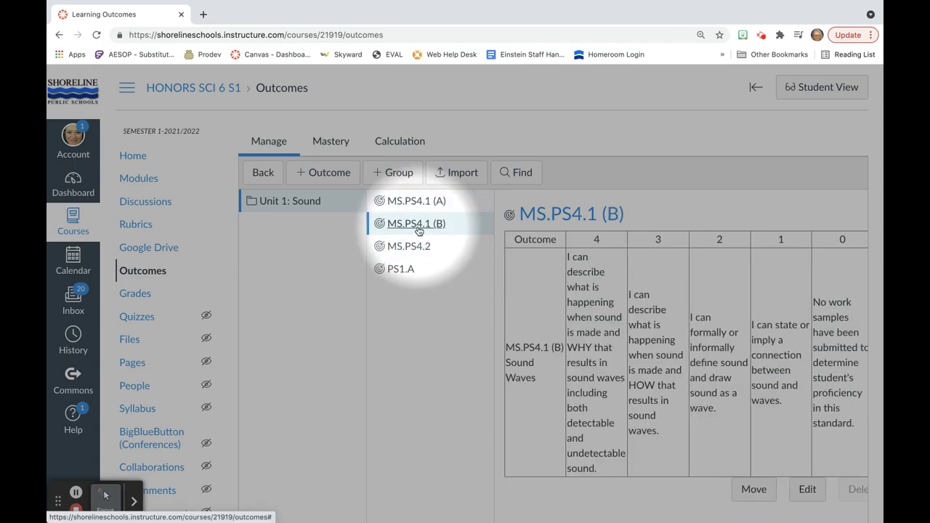
left_click(401, 268)
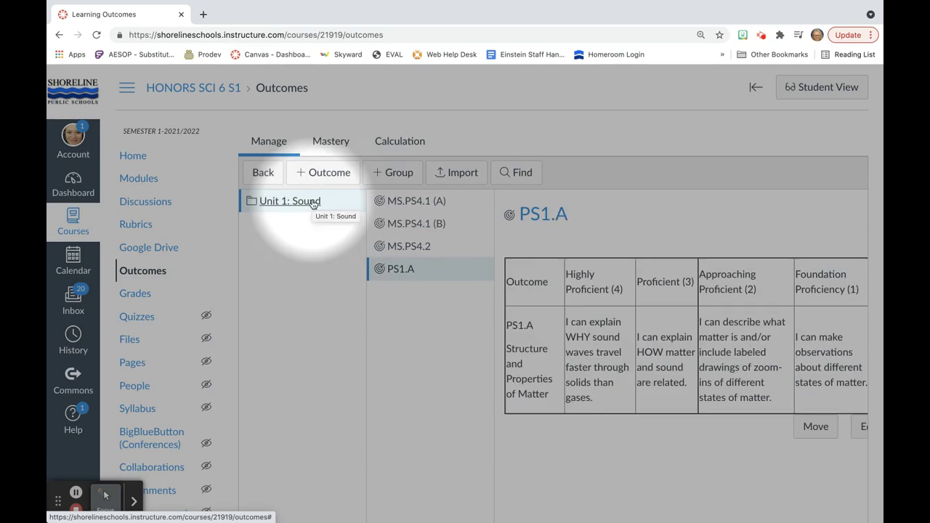
- On the Mastery tab, remove the number prefixes from all five level descriptions, Exceeds Proficiency through No Evidence
left_click(328, 143)
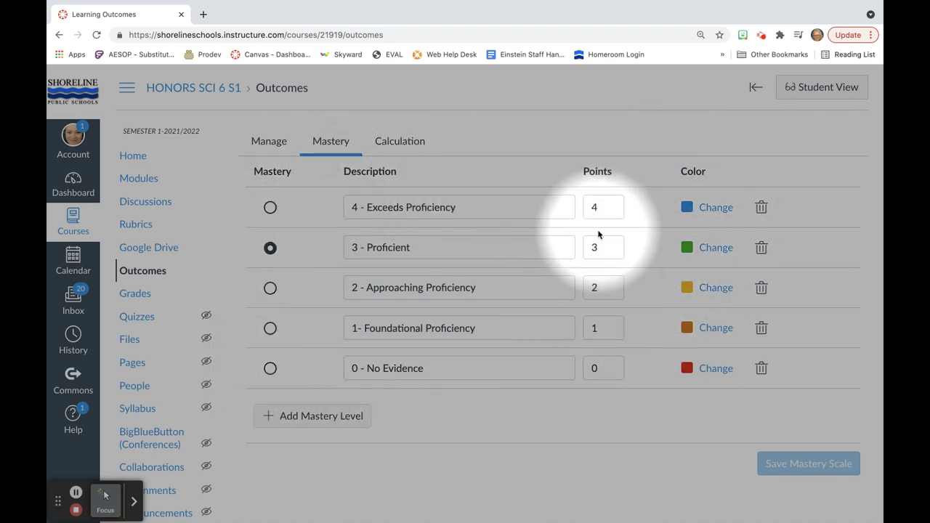
left_click(364, 208)
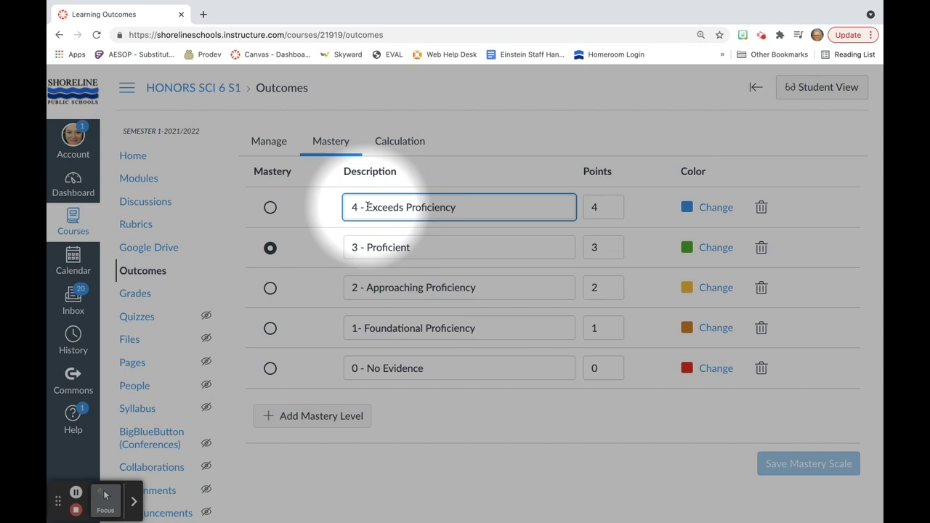
key("BackSpace")
key("BackSpace")
key("BackSpace")
key("BackSpace")
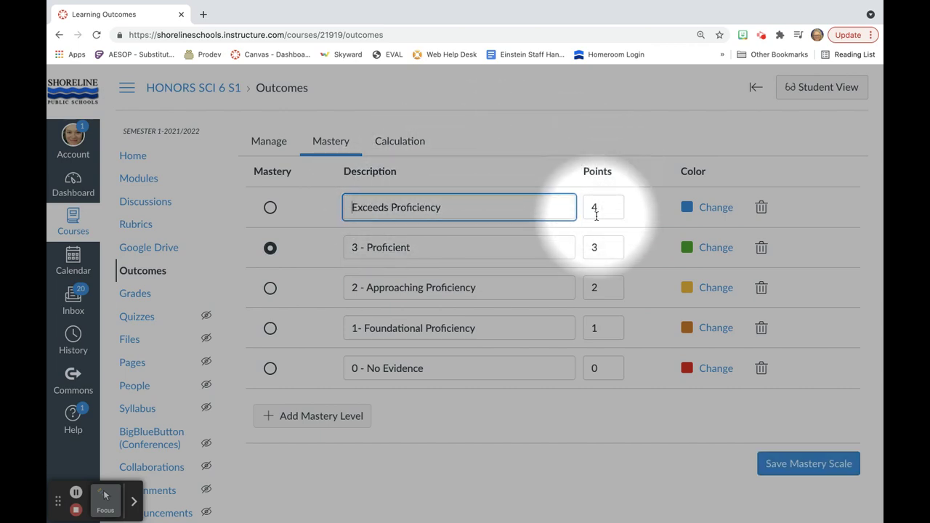
left_click(367, 247)
key("BackSpace")
key("BackSpace")
key("BackSpace")
key("BackSpace")
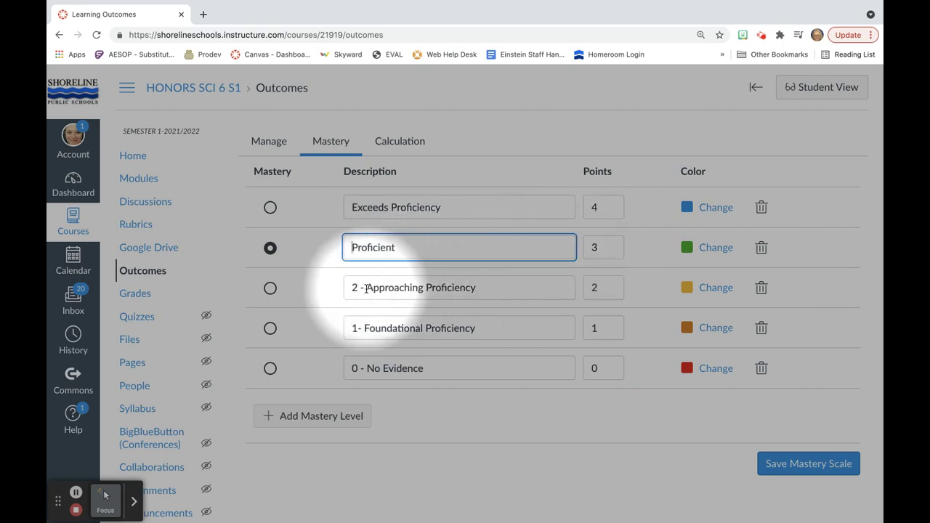
left_click(367, 288)
key("BackSpace")
key("BackSpace")
key("BackSpace")
key("BackSpace")
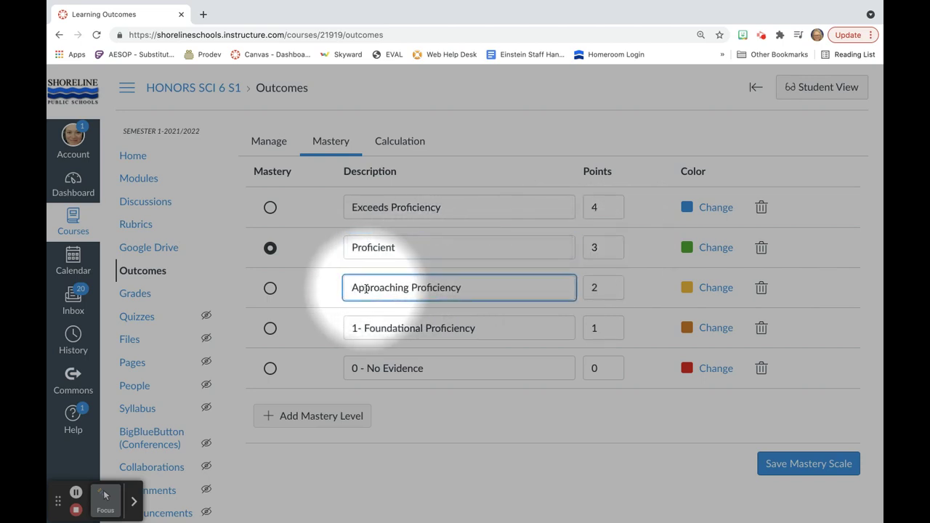
left_click(365, 329)
key("BackSpace")
key("BackSpace")
key("BackSpace")
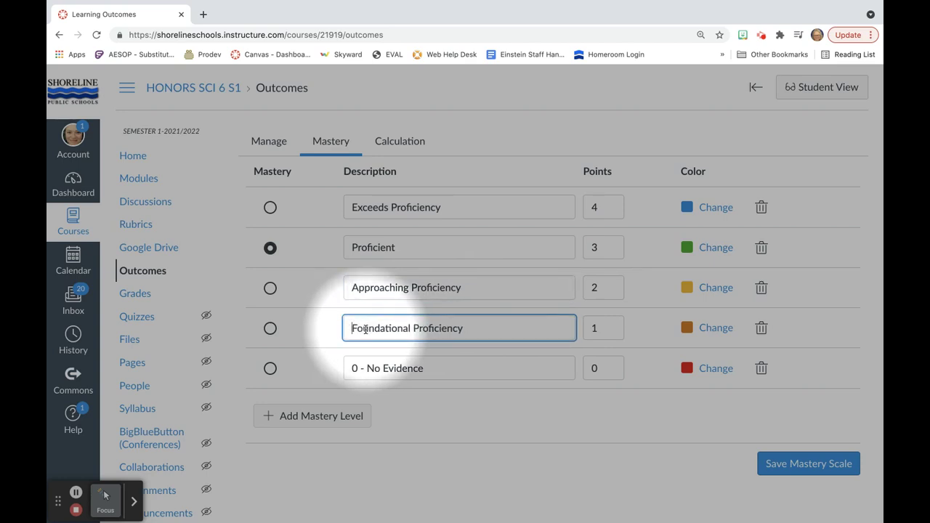
left_click(366, 368)
key("BackSpace")
key("BackSpace")
key("BackSpace")
key("BackSpace")
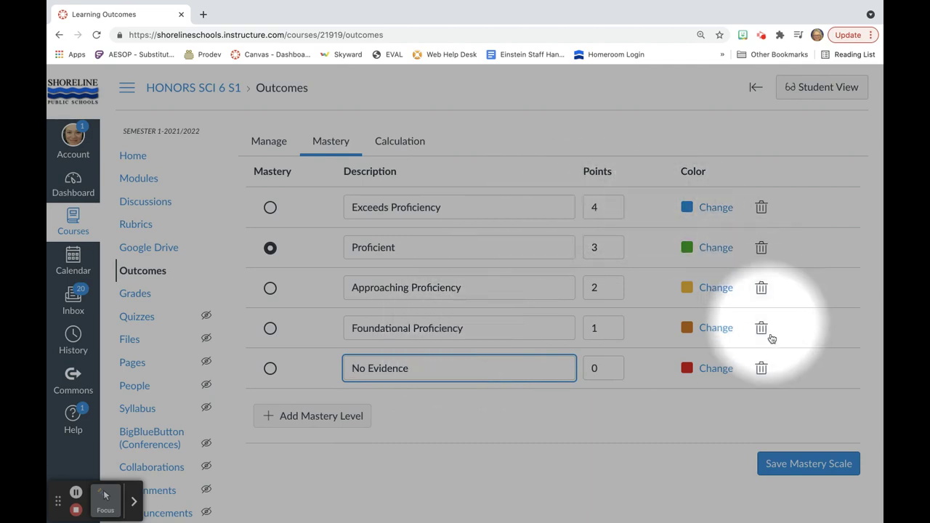
- Save the renamed five-level mastery scale and confirm it in the dialog
left_click(794, 464)
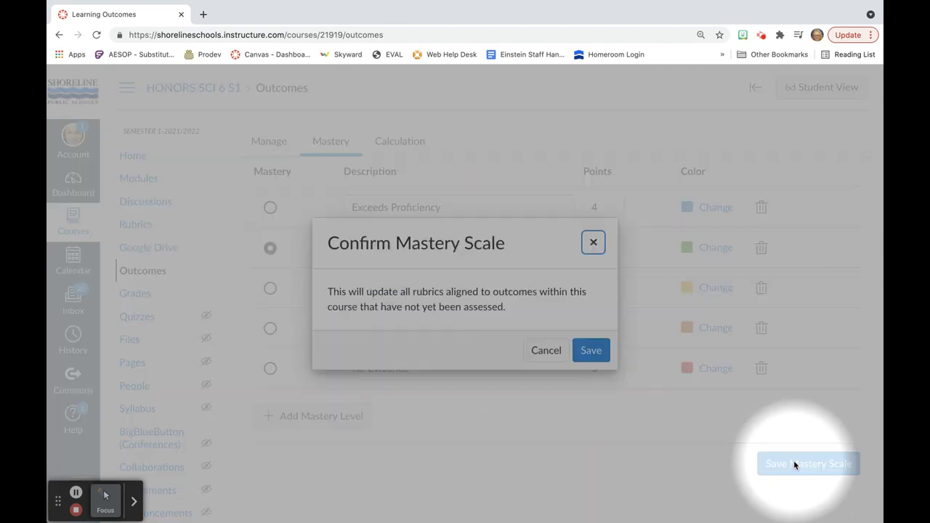
left_click(593, 352)
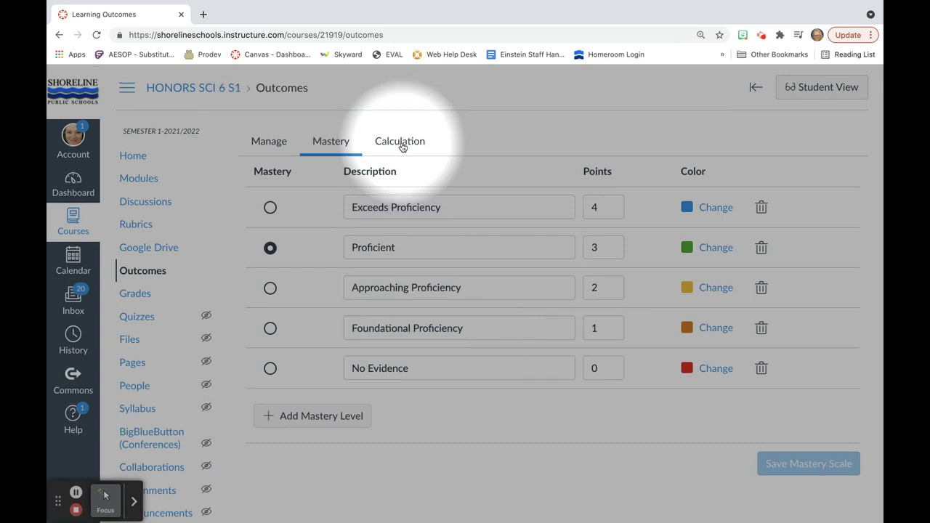
- Set the mastery calculation method to Highest Score, then return to the Manage outcomes view
left_click(402, 145)
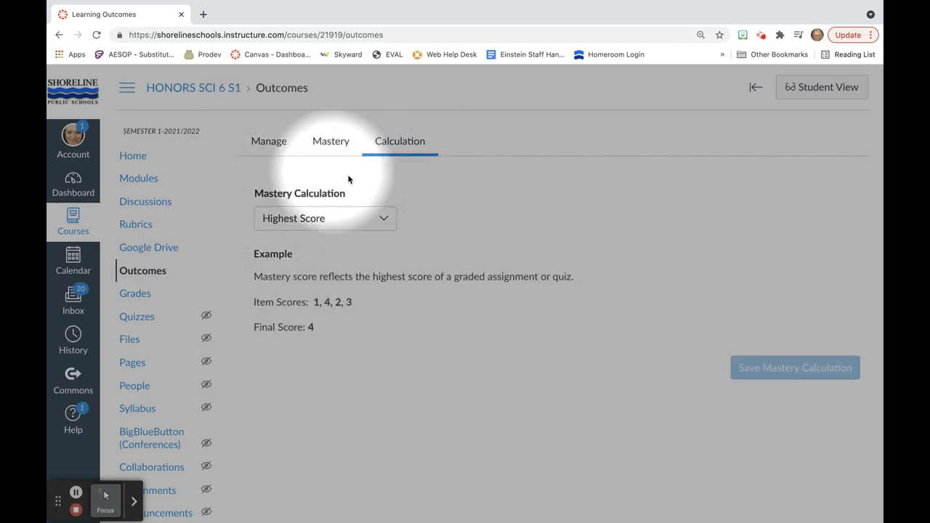
left_click(383, 225)
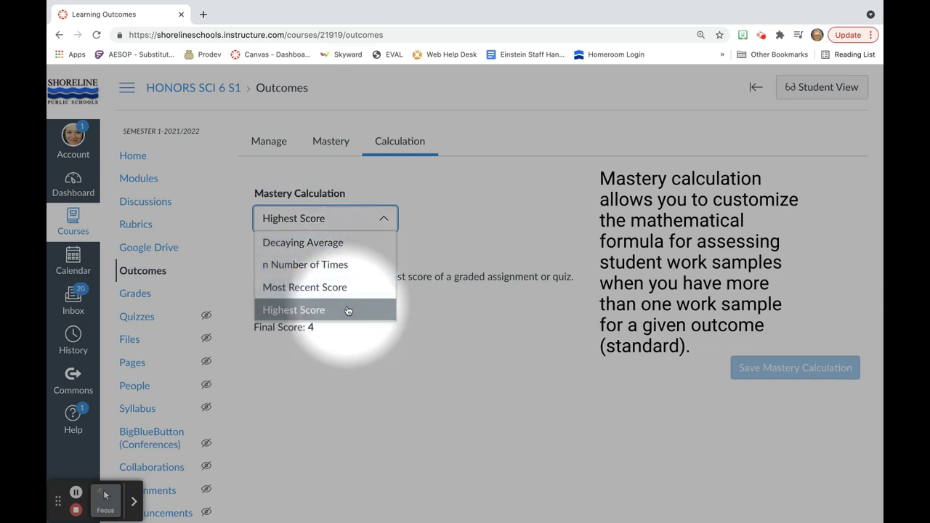
left_click(299, 312)
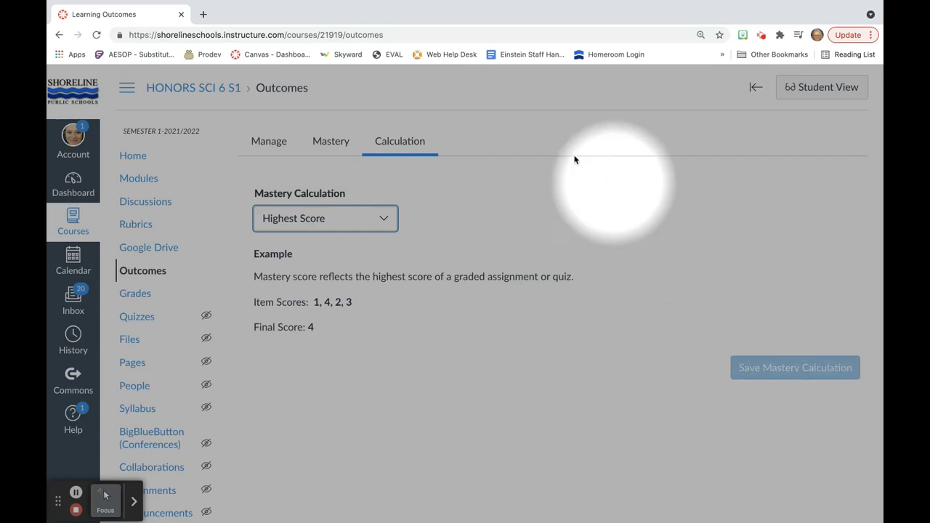
left_click(275, 145)
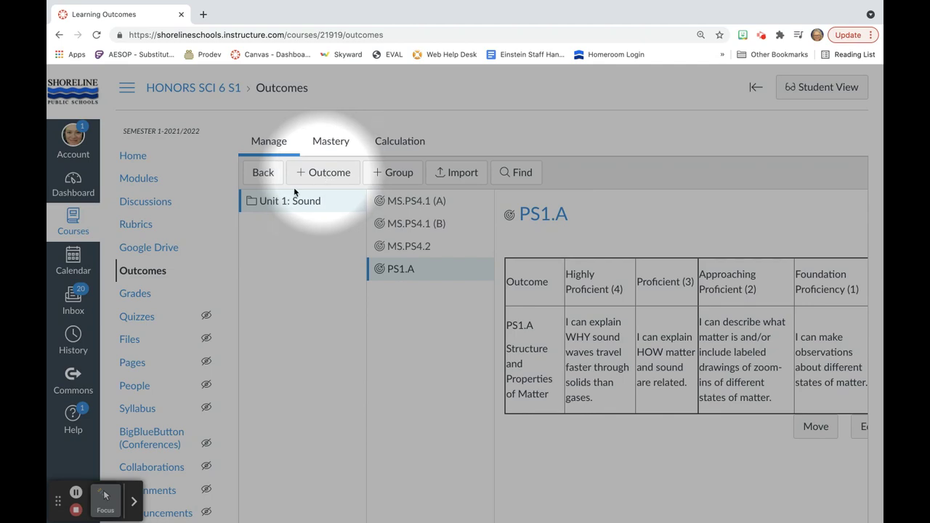
- Add a new outcome named 'SEP Making Models' in the Unit 1: Sound group
left_click(259, 201)
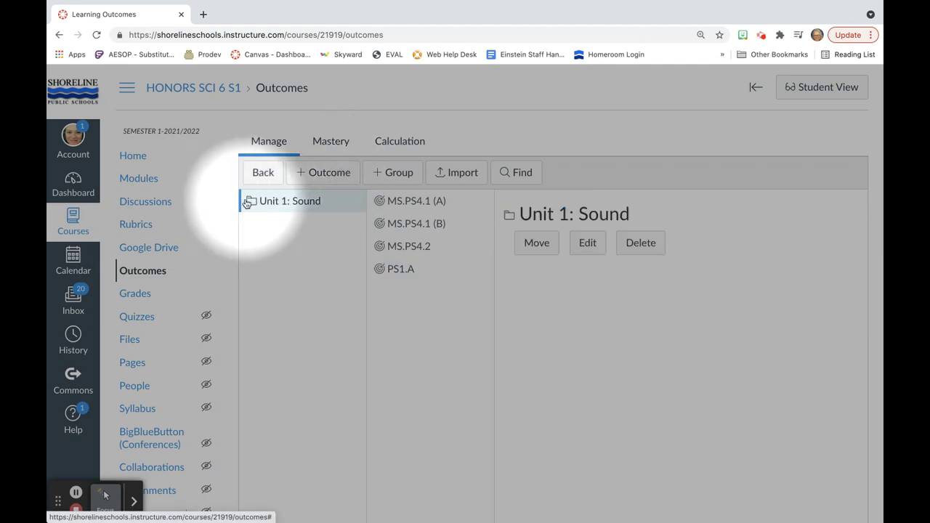
left_click(320, 175)
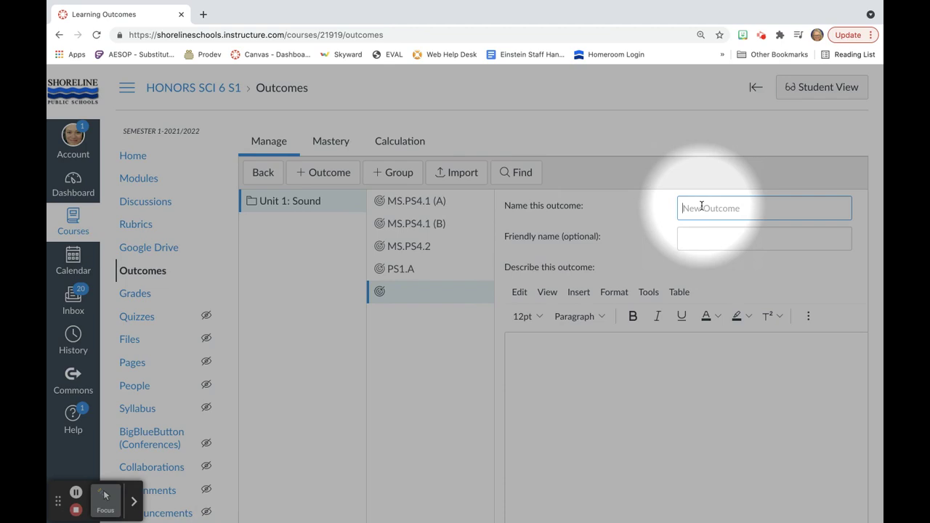
type("SEP Making Mo")
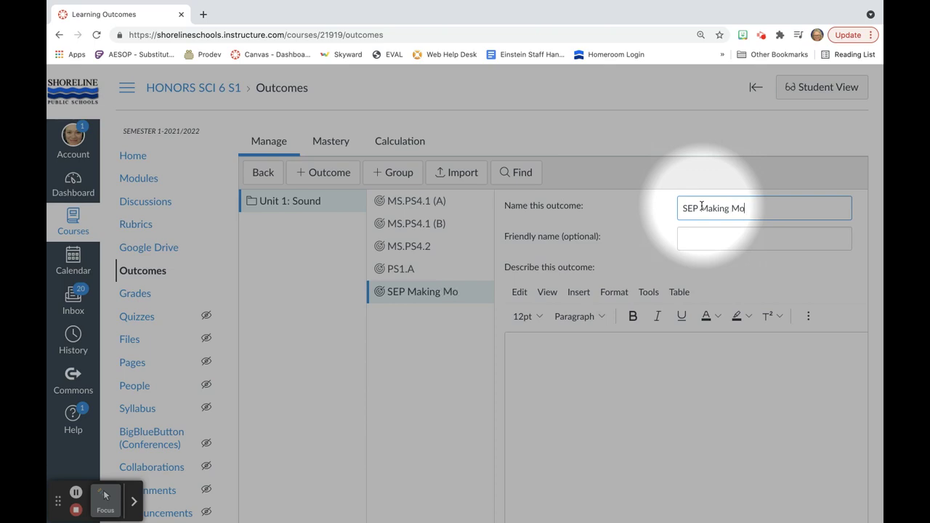
type("dewl")
key("BackSpace")
type("ls")
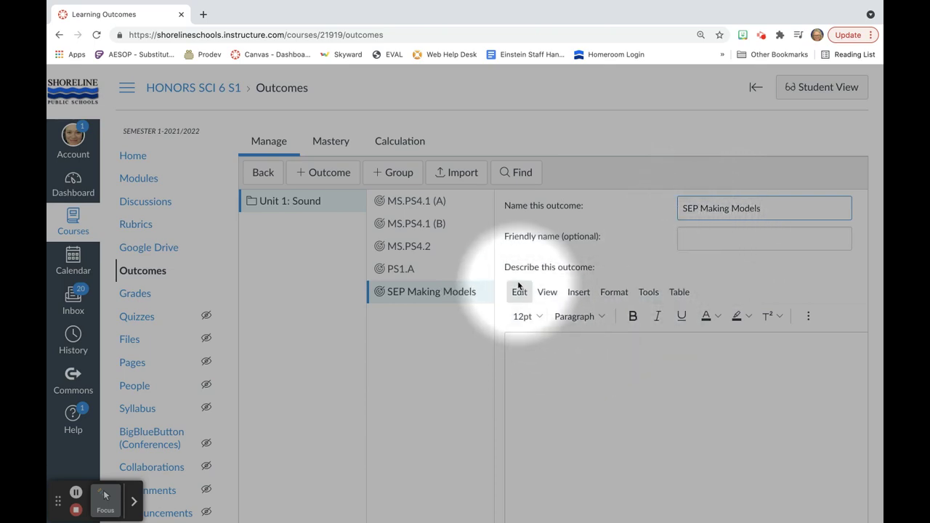
left_click(522, 347)
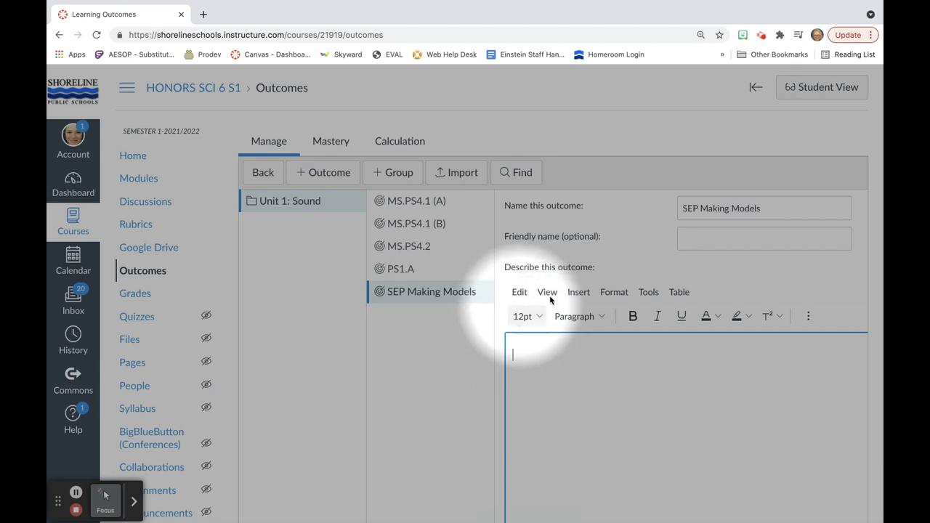
- Insert a 6x2 table into the SEP Making Models description
left_click(580, 294)
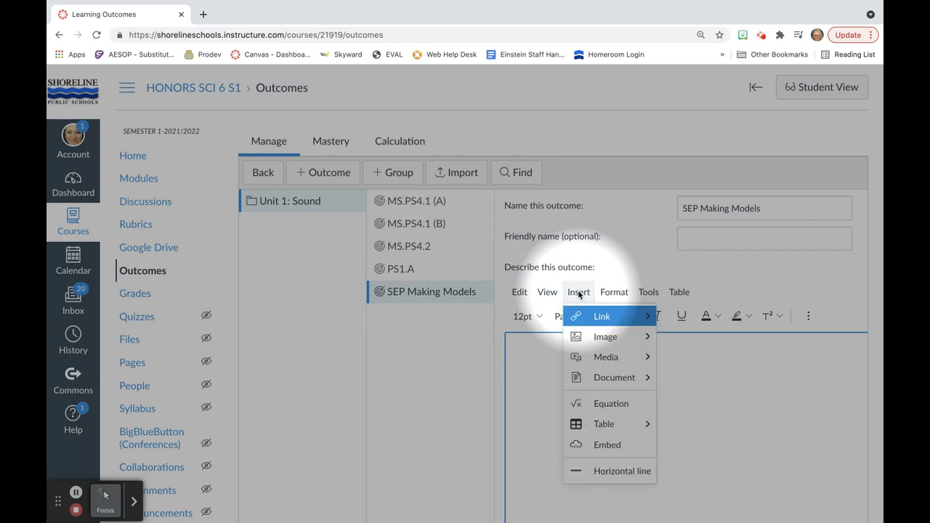
mouse_move(603, 425)
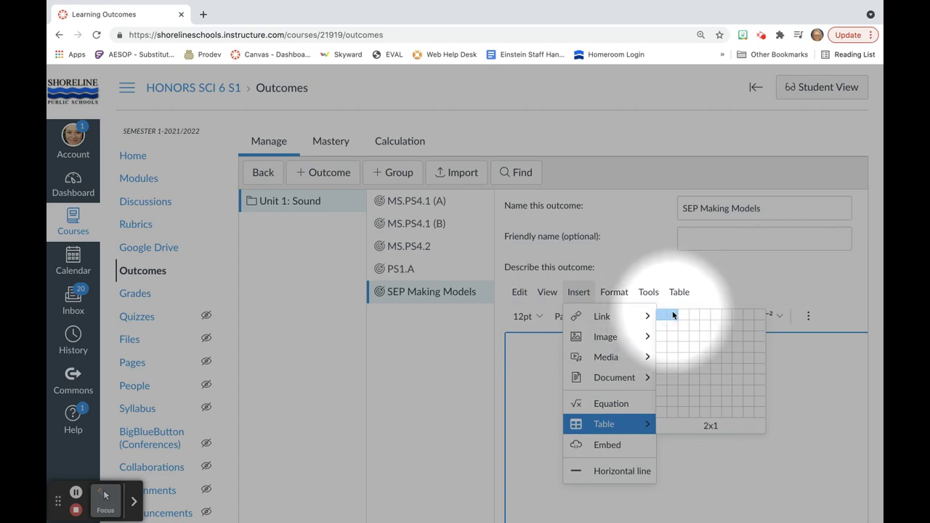
left_click(716, 330)
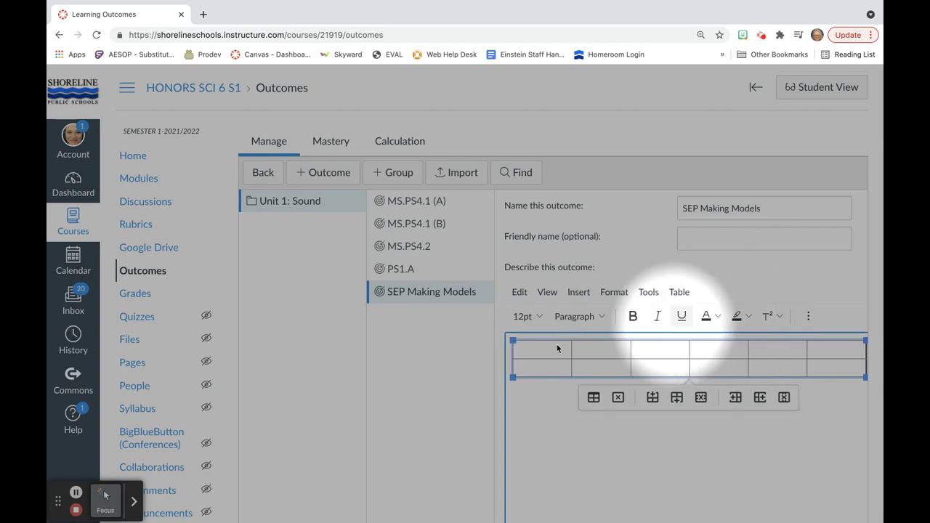
- Fill the table's first two cells with 'Criteria' and 'Highly Proficient', correcting the misspelling
type("Criter")
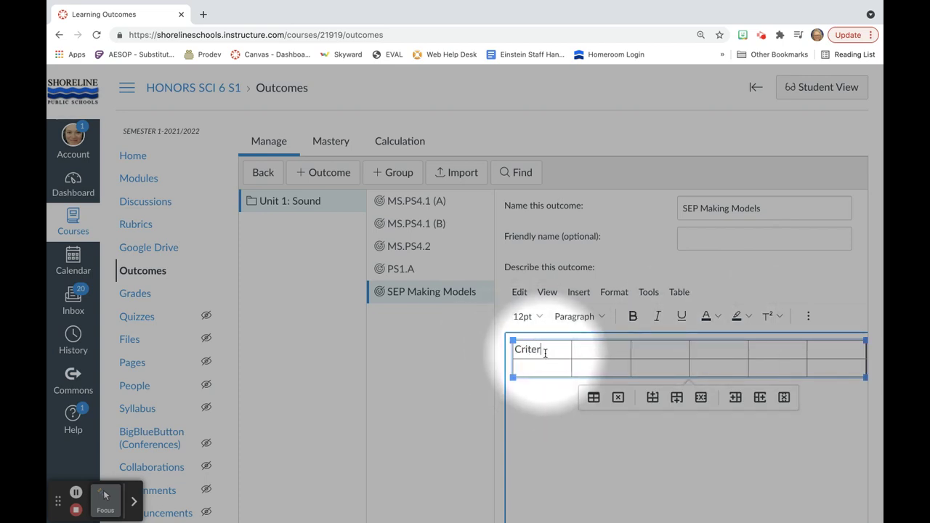
type("ia")
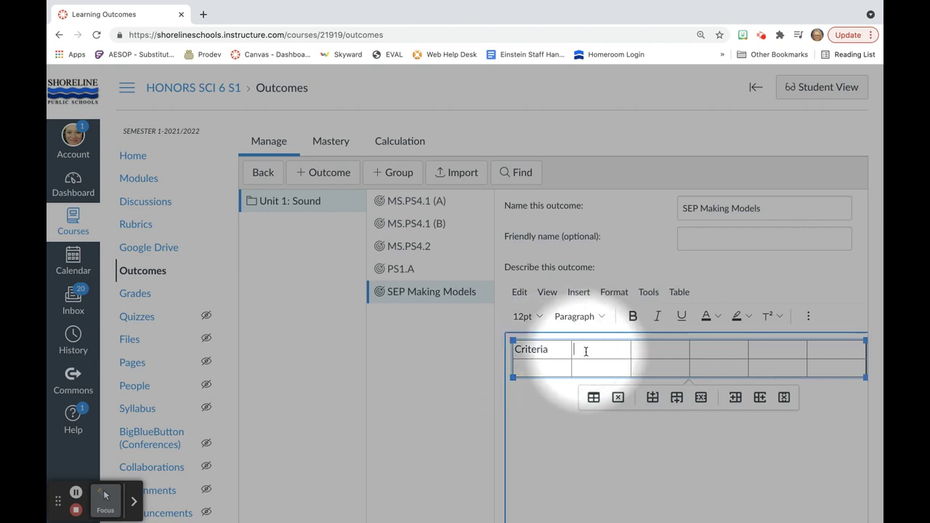
left_click(586, 351)
type("Highly Profiencent")
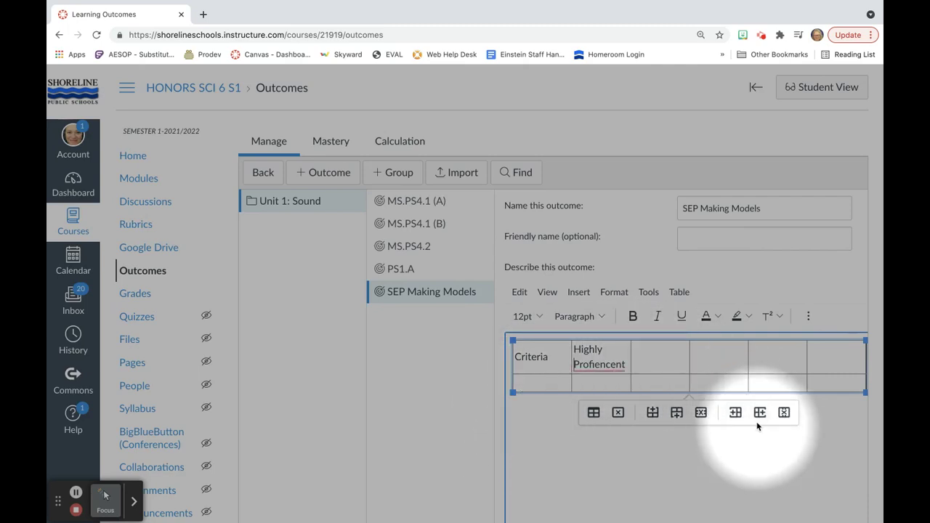
right_click(603, 374)
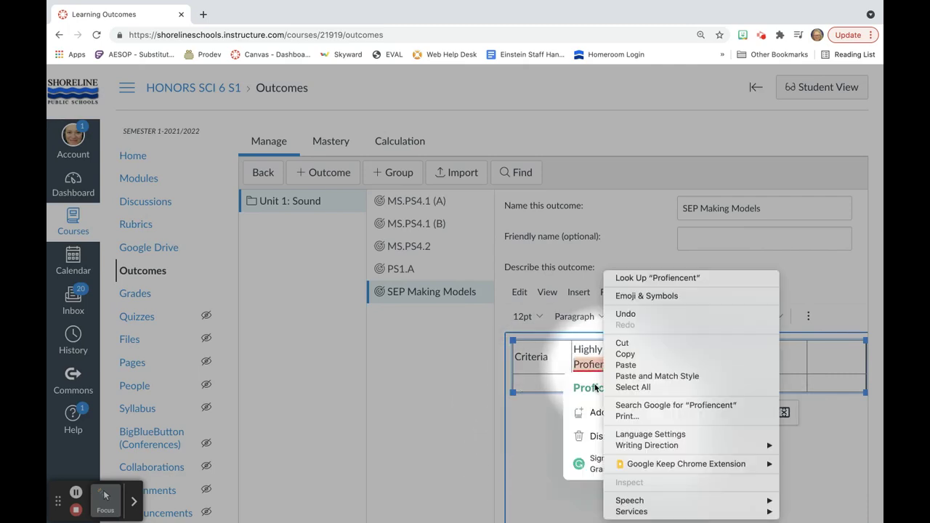
left_click(594, 388)
left_click(596, 386)
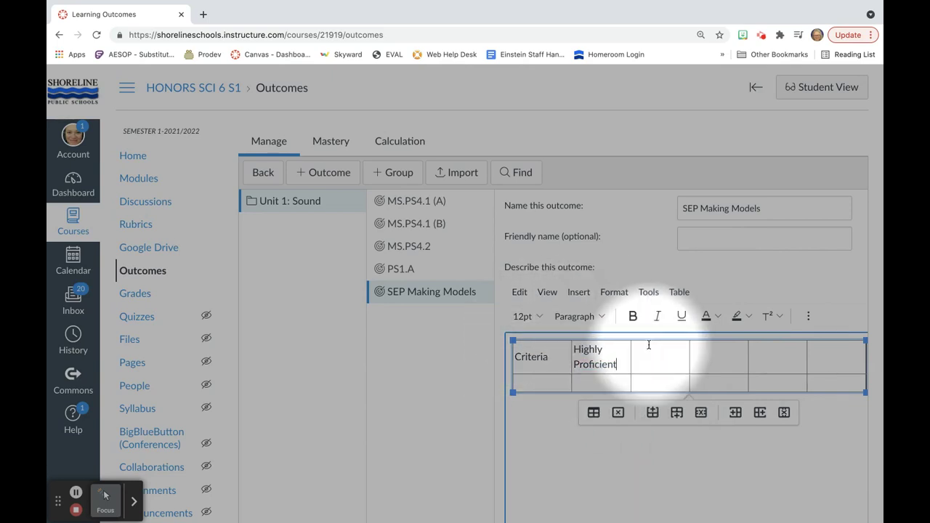
scroll(649, 345, "down", 3)
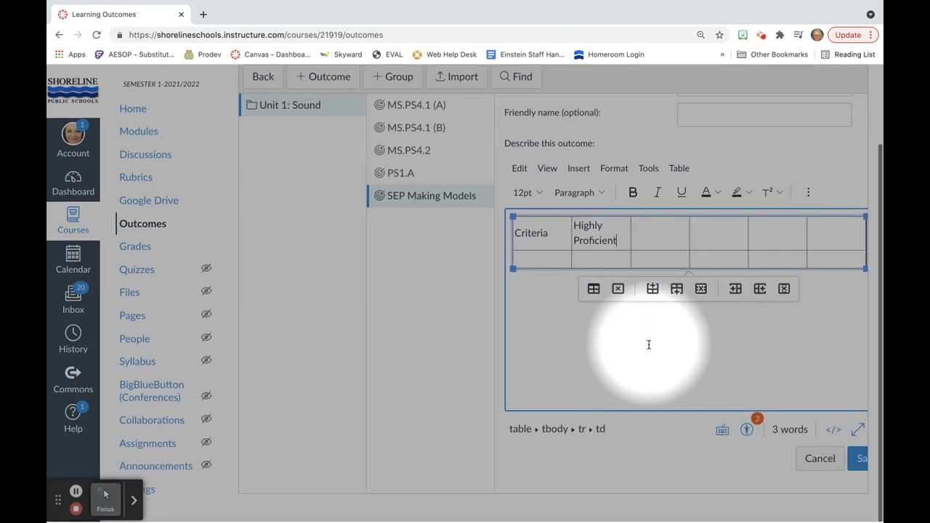
- Save the SEP Making Models outcome with its Criteria and Highly Proficient table
left_click(861, 460)
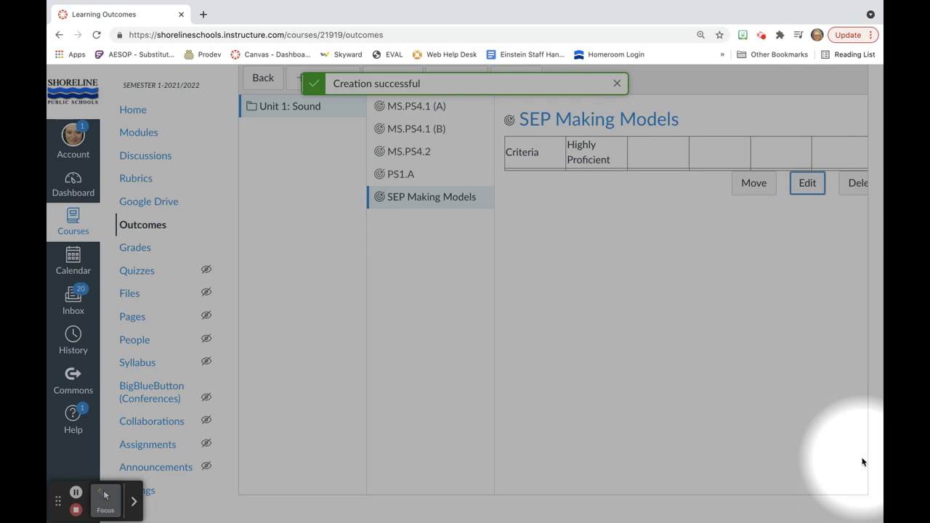